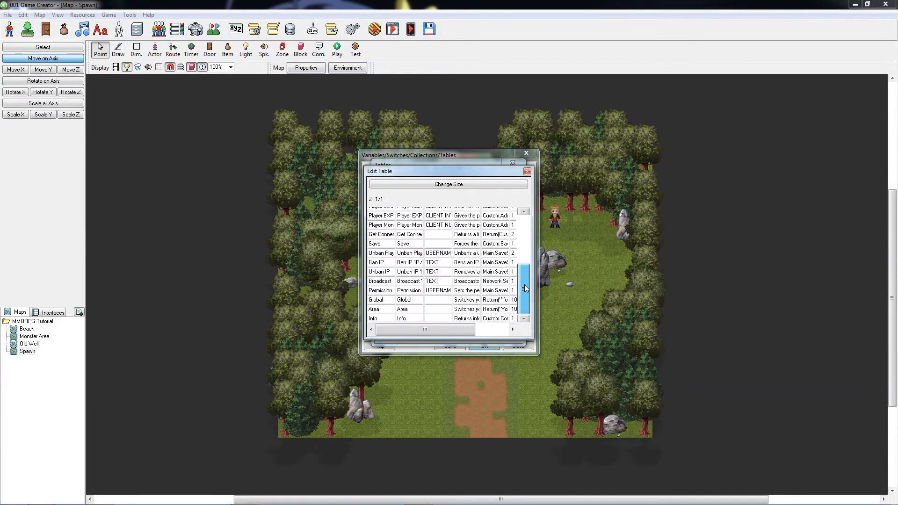
Resize the Commands table to 25 along Y to add an empty row at its end.
drag(455, 333, 476, 334)
click(491, 308)
drag(526, 301, 525, 248)
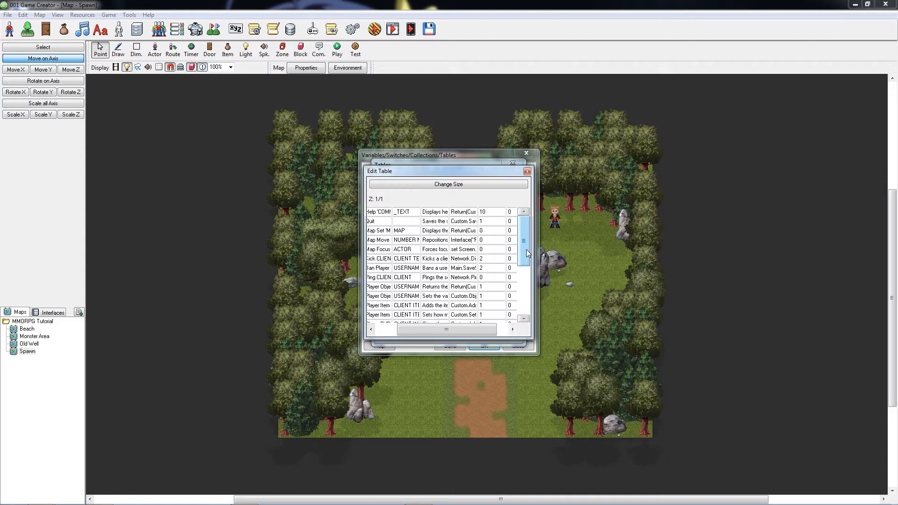
drag(526, 249, 520, 304)
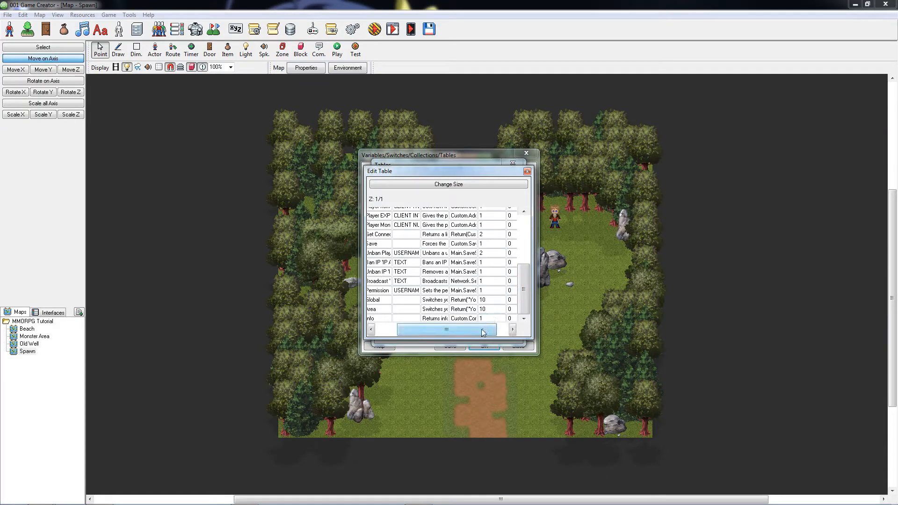
drag(483, 332, 449, 336)
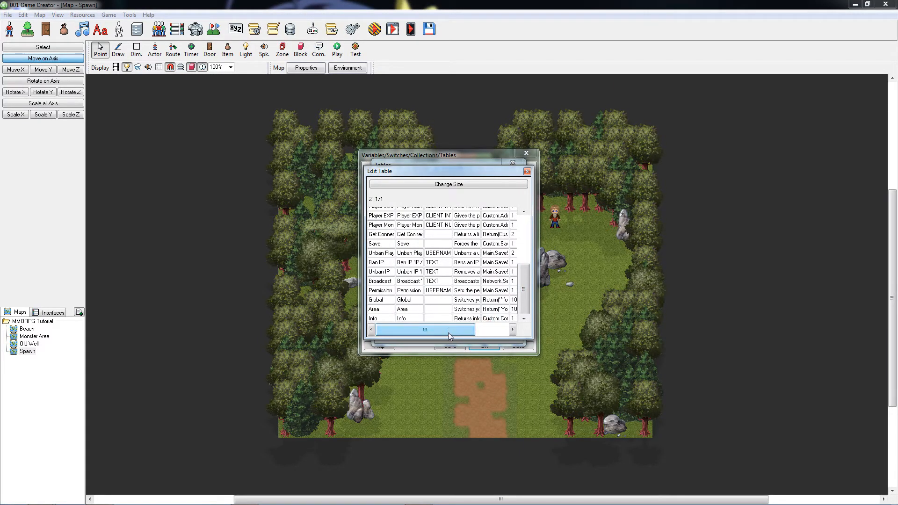
click(448, 185)
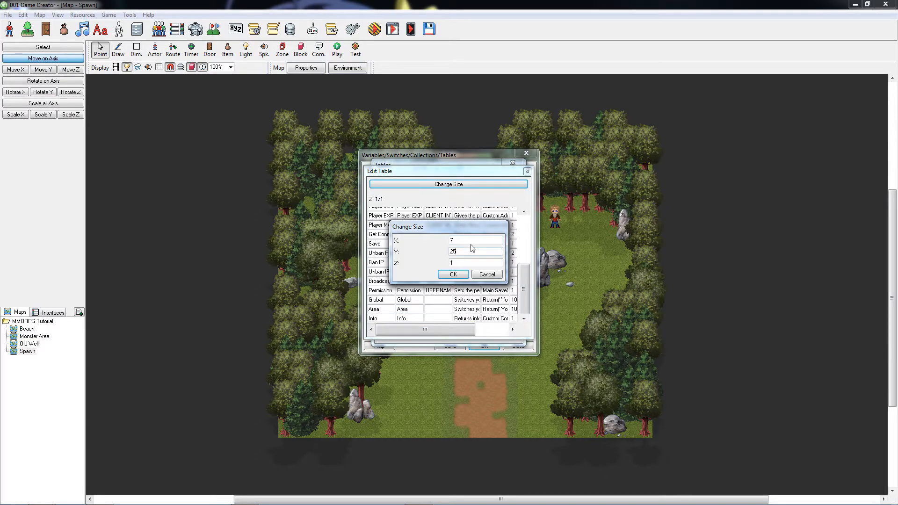
click(466, 276)
drag(525, 290, 526, 302)
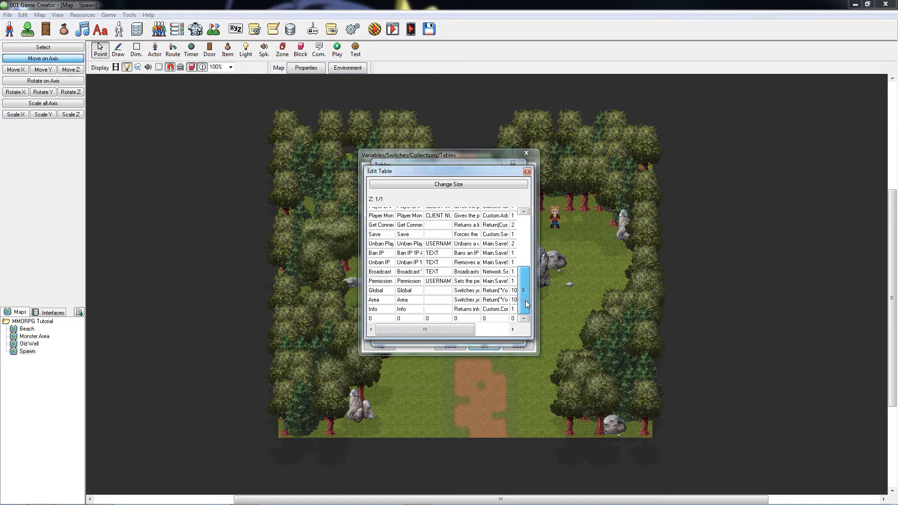
Name the new command row Item Money and enter its syntax with item, amount, money and client ID placeholders.
click(386, 319)
text(Item Money)
key(Tab)
text(Money ITEM_MONEY CLIENT_NUMBER ITEM AMO)
key(Left)
key(Left)
key(Left)
key(Left)
key(Left)
key(Left)
key(Left)
key(Left)
key(Left)
key(Left)
key(Left)
key(Left)
key(Left)
key(Left)
key(Left)
key(Left)
key(Left)
key(Left)
key(Left)
key(Left)
key(Right)
key(Right)
key(Right)
key(Right)
key(Right)
key(Right)
key(Right)
key(Right)
key(Right)
key(Right)
key(Right)
key(Right)
key(Right)
key(Right)
key(Right)
key(Right)
text(AMOUNT)
key(Left)
key(Left)
key(Left)
key(Left)
key(Left)
key(Left)
key(Left)
key(Left)
key(Left)
key(Left)
key(Left)
key(Left)
key(Left)
key(Left)
key(Left)
key(Left)
key(Left)
key(Left)
key(Left)
key(Left)
key(Right)
key(Right)
Enter the row's item, number and client parameter types, describe it as adding an item and money to a player, and save the tables.
key(Tab)
text(NUMBER)
text( CLIENT)
key(Tab)
text(Adds money to a player)
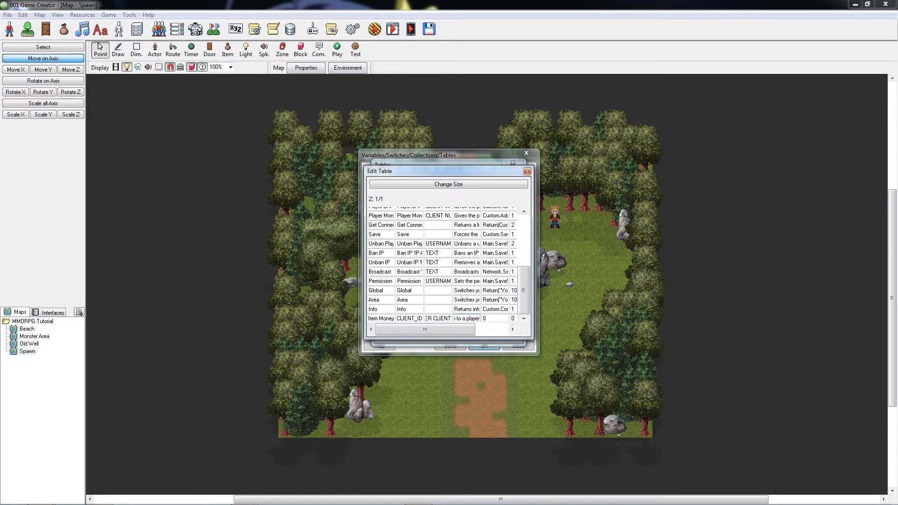
key(Tab)
click(527, 171)
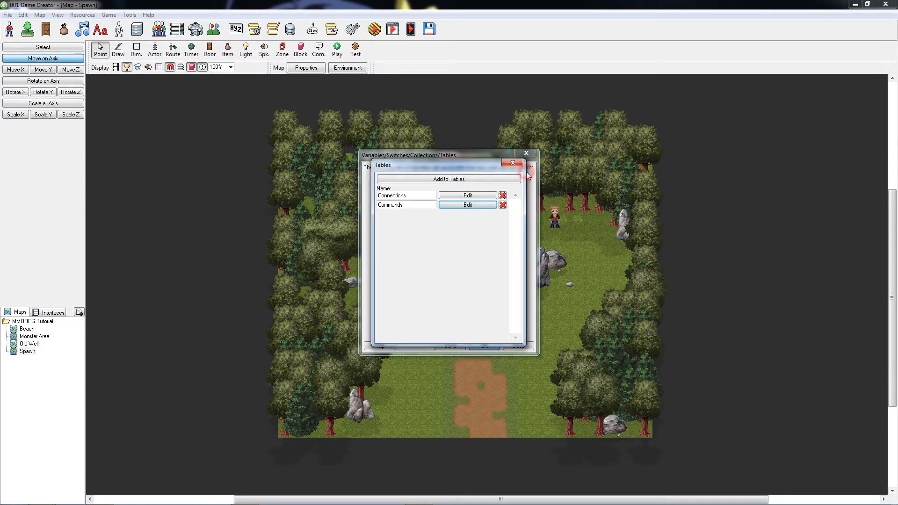
click(514, 163)
click(490, 345)
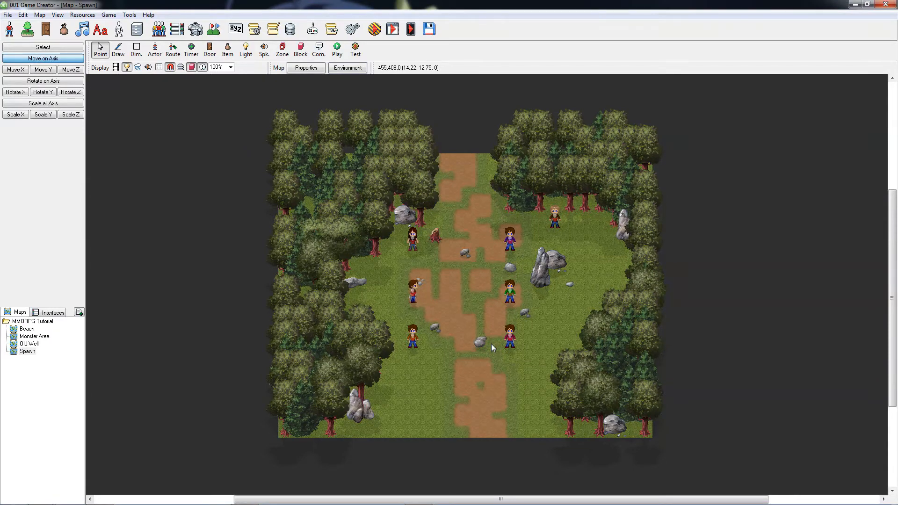
Draw a 48 by 80 zone on the Spawn map and open its script for the Collided with actor (Player) trigger.
click(282, 49)
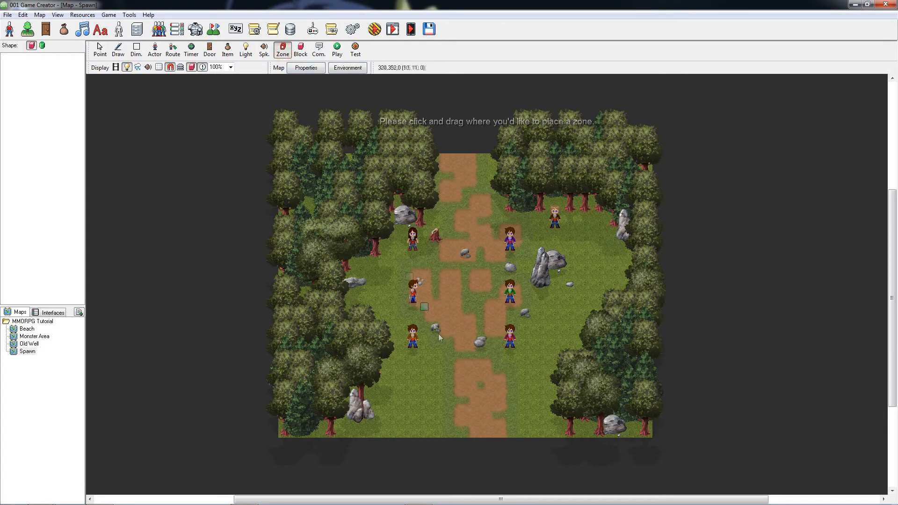
drag(443, 341, 463, 378)
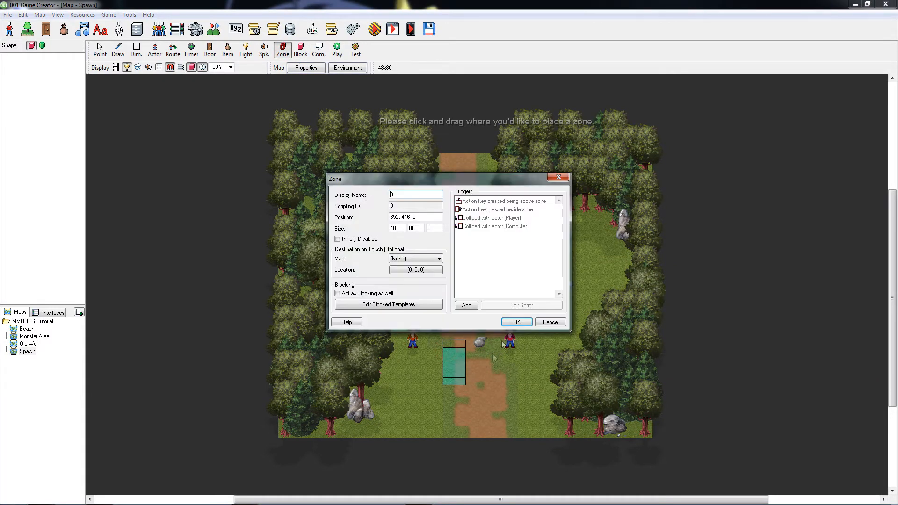
double_click(524, 217)
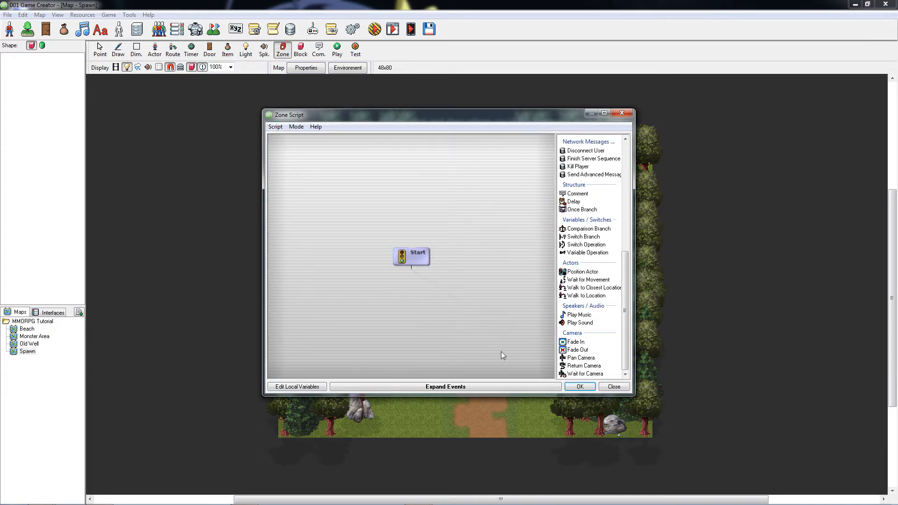
Start an Add Remove Item event in the zone script with its P Client ID set to "{4}".
click(495, 387)
click(295, 375)
text(item)
double_click(364, 152)
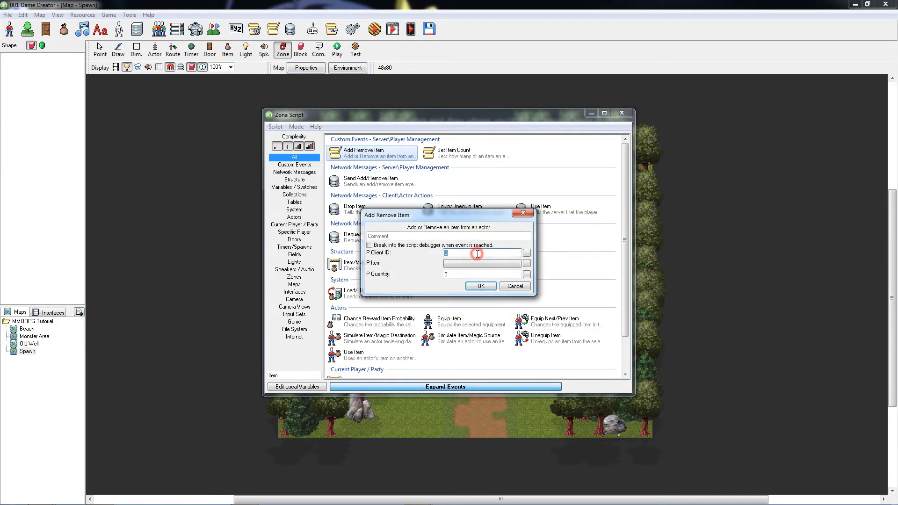
text("")
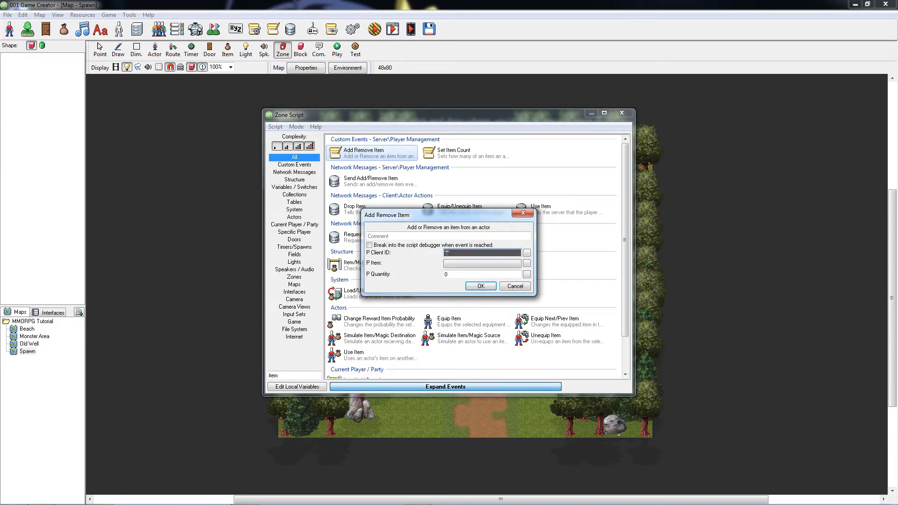
text(0)
text(4)
Set the event's P Item to "{1}" and P Quantity to "{2}", and add it to the script.
click(526, 263)
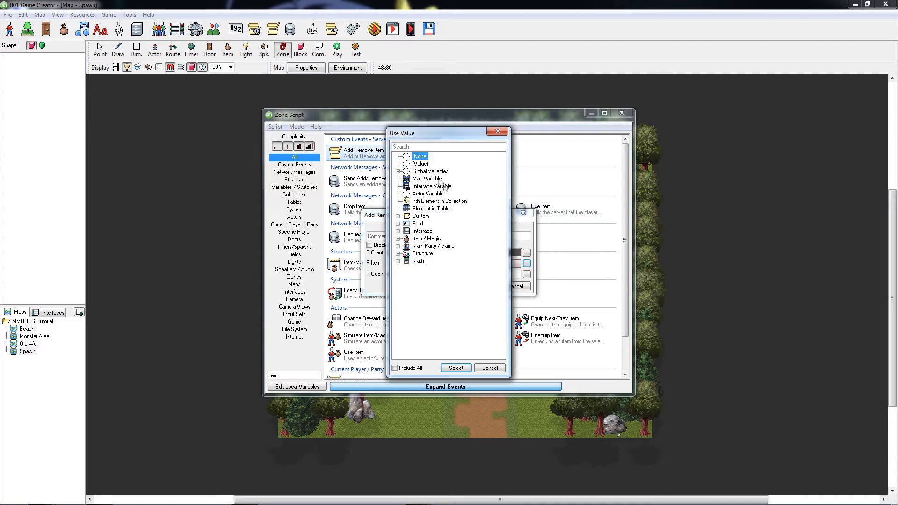
double_click(421, 163)
click(447, 262)
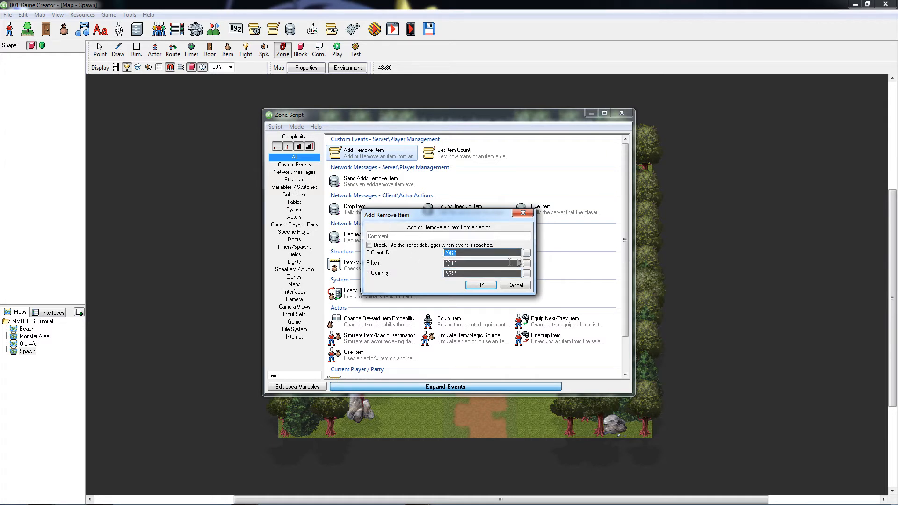
click(499, 263)
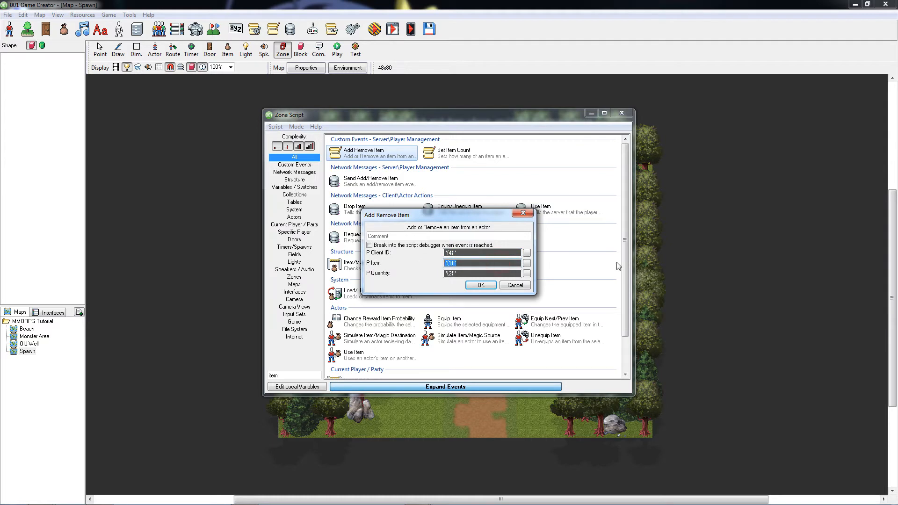
click(486, 273)
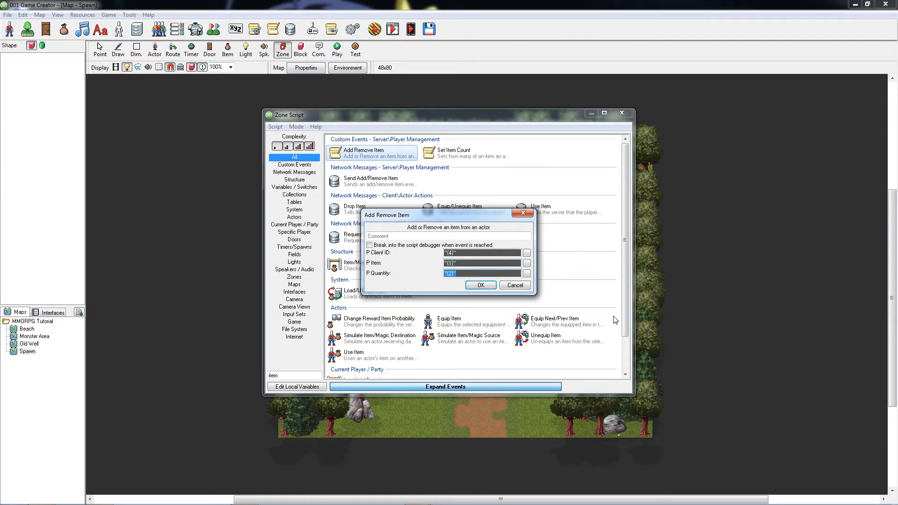
click(482, 285)
Add an Add Money event with P Client ID "{4}" and P Amount "{3}".
click(496, 386)
text(money)
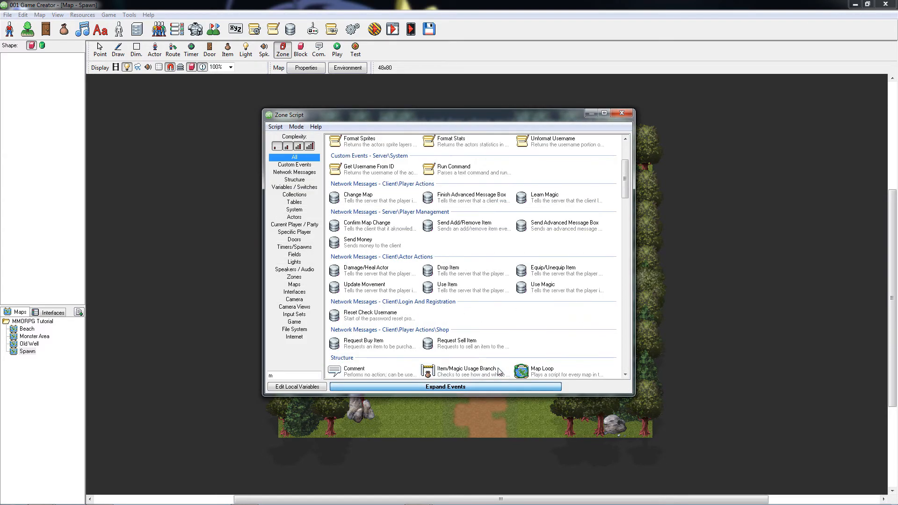
double_click(357, 152)
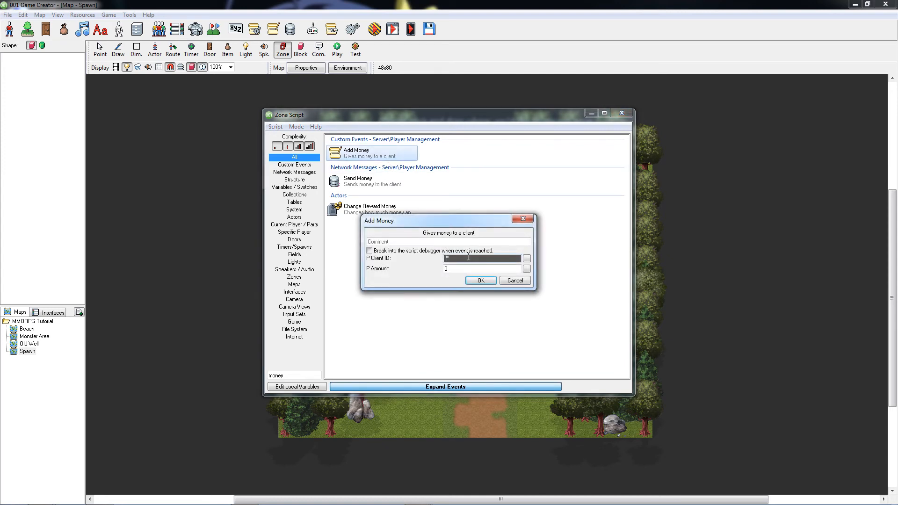
text(4)
double_click(467, 270)
text("")
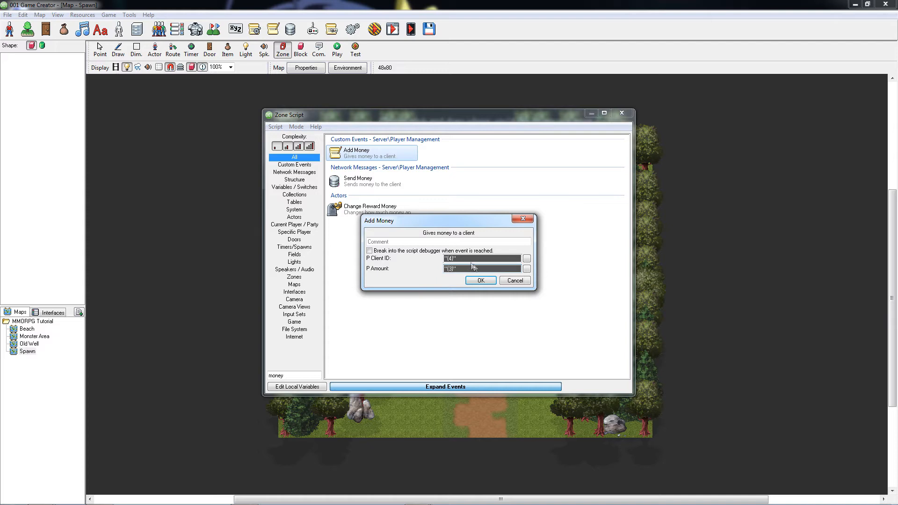
click(481, 280)
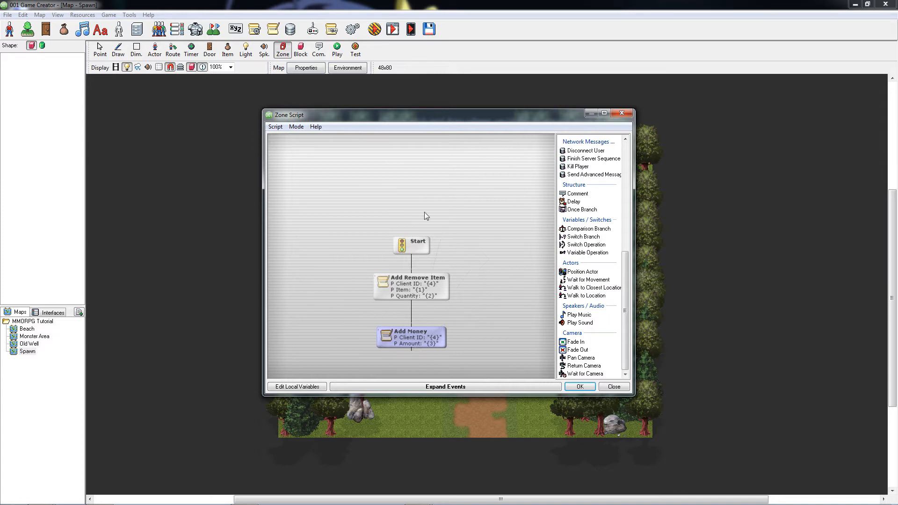
Switch the script to textual mode and join its two lines into one separated by "| |".
click(296, 127)
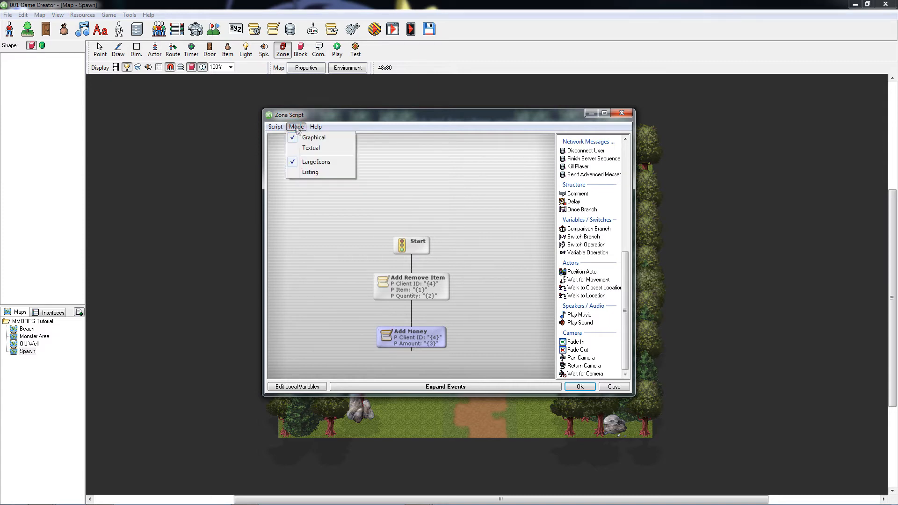
click(305, 148)
click(418, 282)
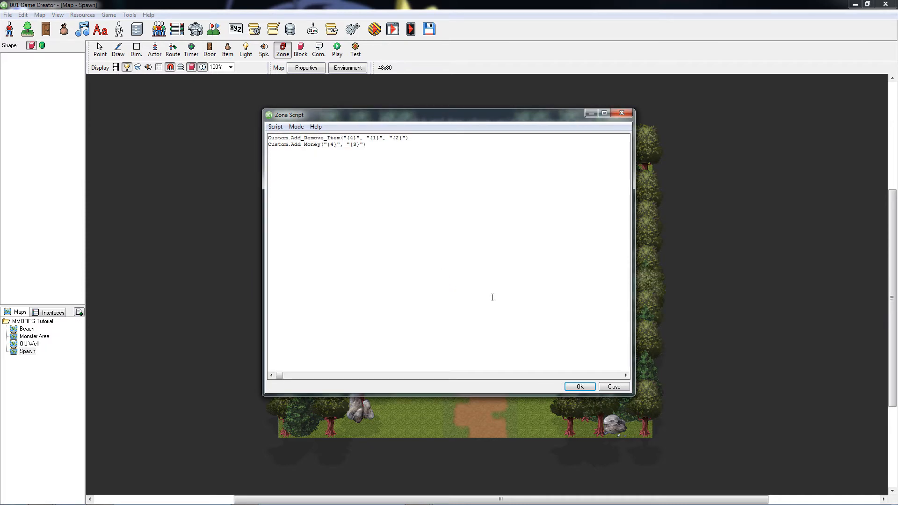
click(437, 138)
key(Delete)
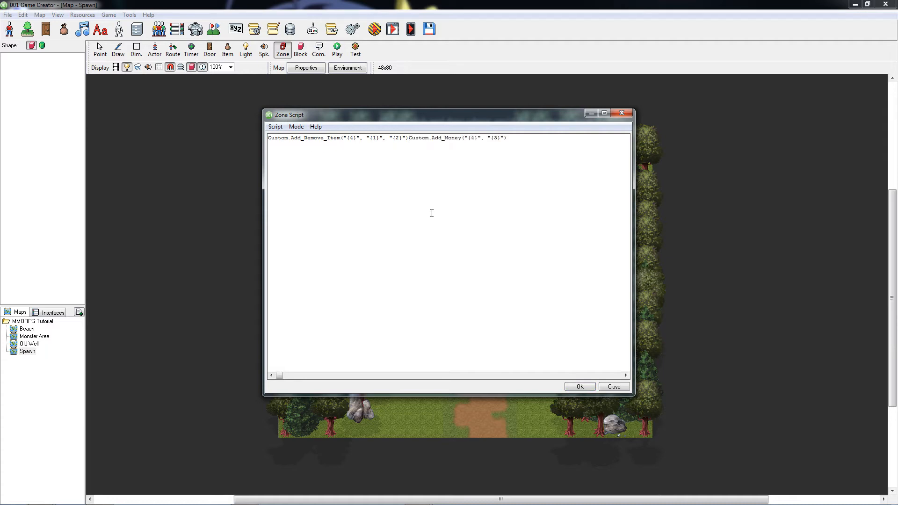
text(| |)
Copy the one-line script and paste it into the script cell of the Item Money row in the Commands table.
drag(522, 138, 261, 133)
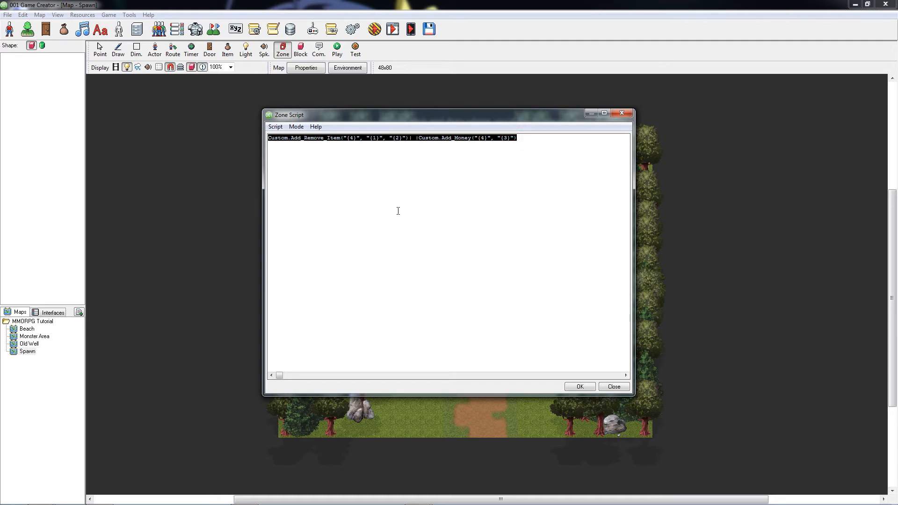
click(584, 386)
click(518, 323)
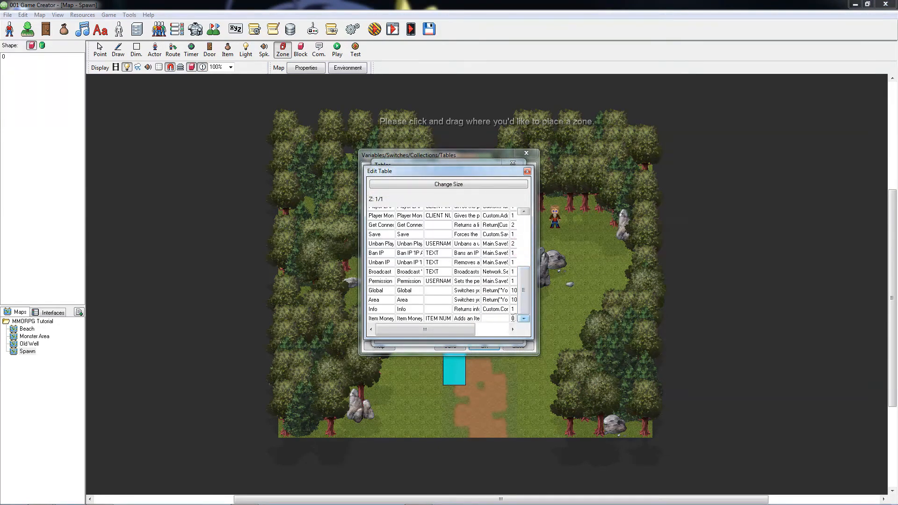
right_click(491, 319)
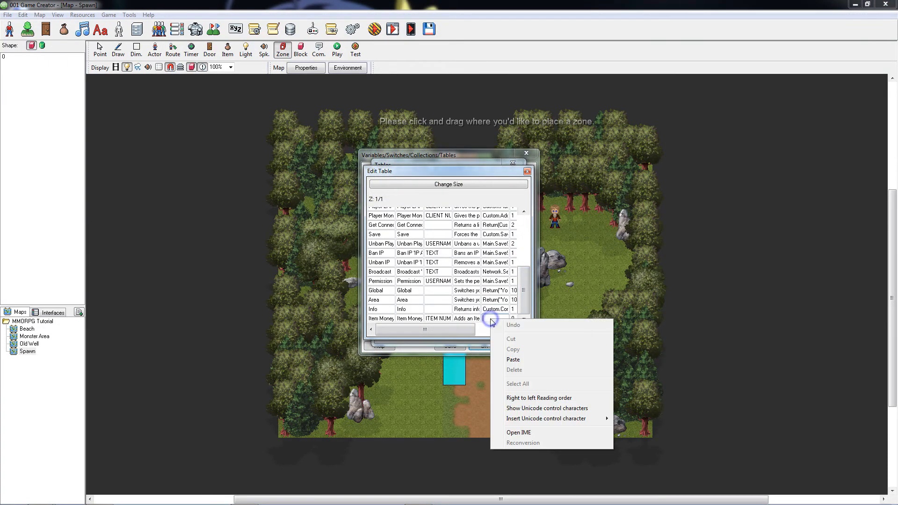
click(493, 360)
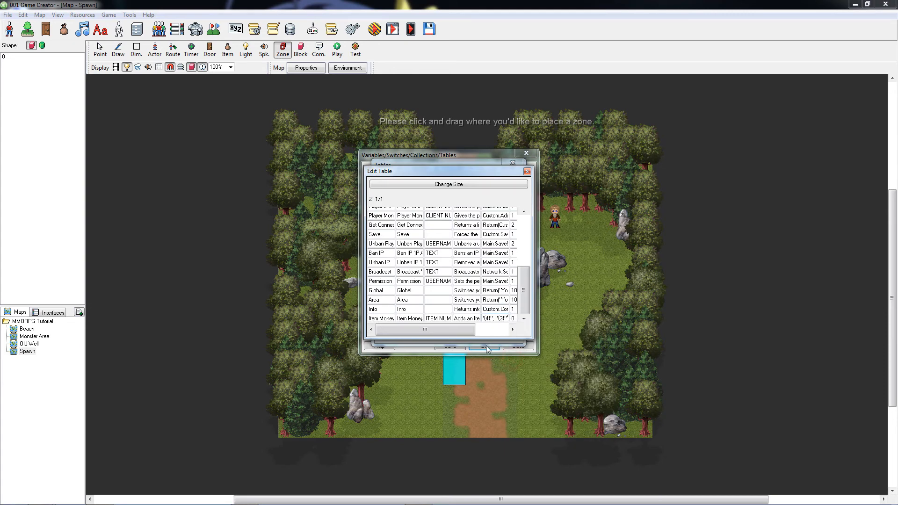
Set the column after the script in the Item Money row to 10.
drag(456, 331, 465, 333)
drag(486, 334, 488, 335)
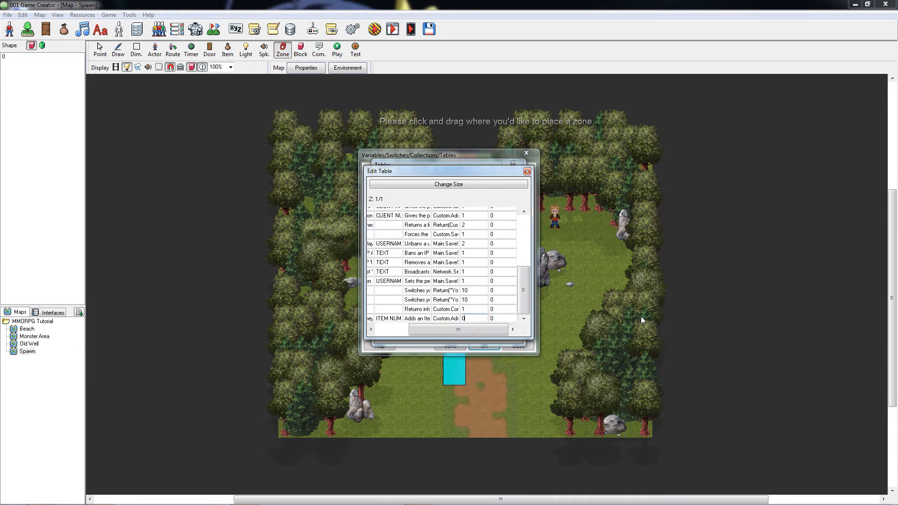
text(10)
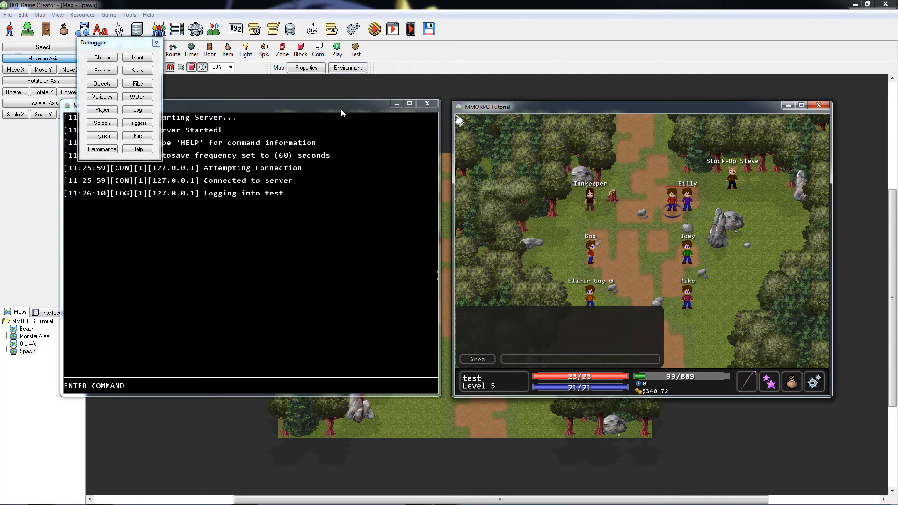
Test the new command by running "item money potion 1 250 test" in the server console.
click(341, 314)
text(item money potion 1)
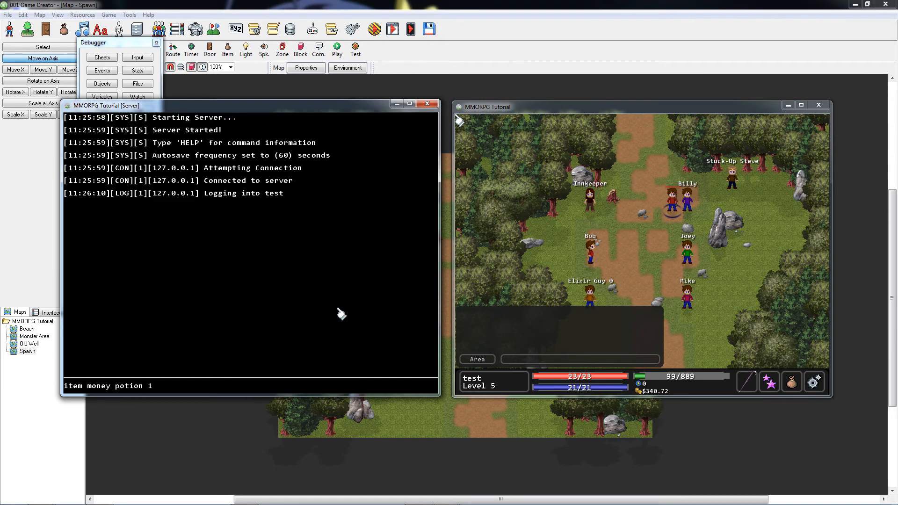
text( 250 test)
key(Return)
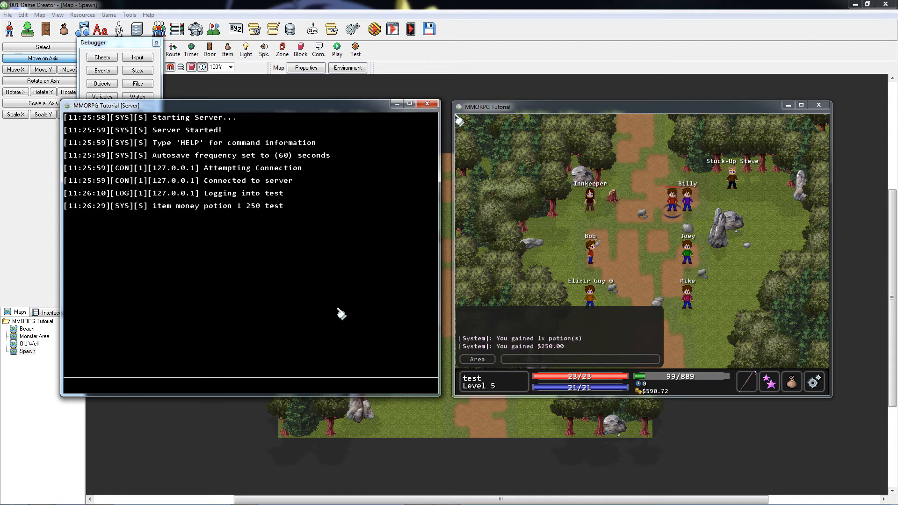
click(658, 116)
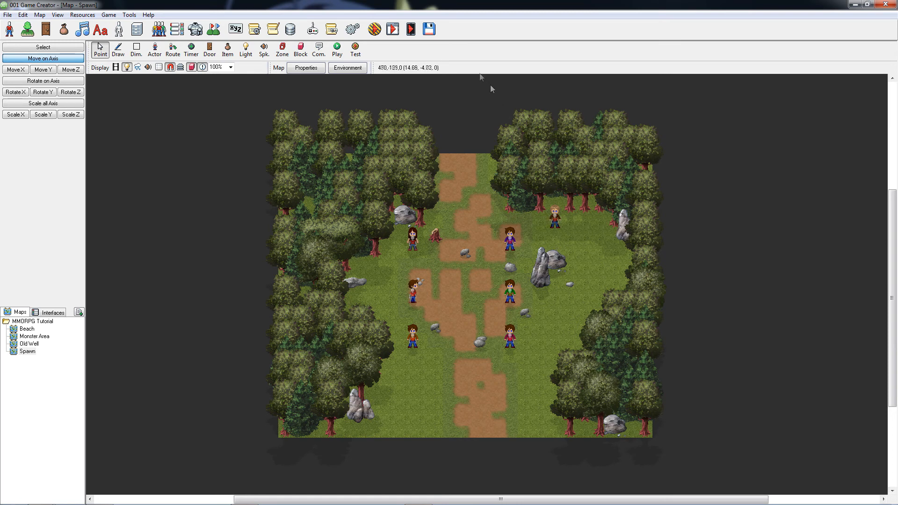
Save the project and build the game as a Windows Installer in the MMORPG Tutorial Setup folder.
click(432, 30)
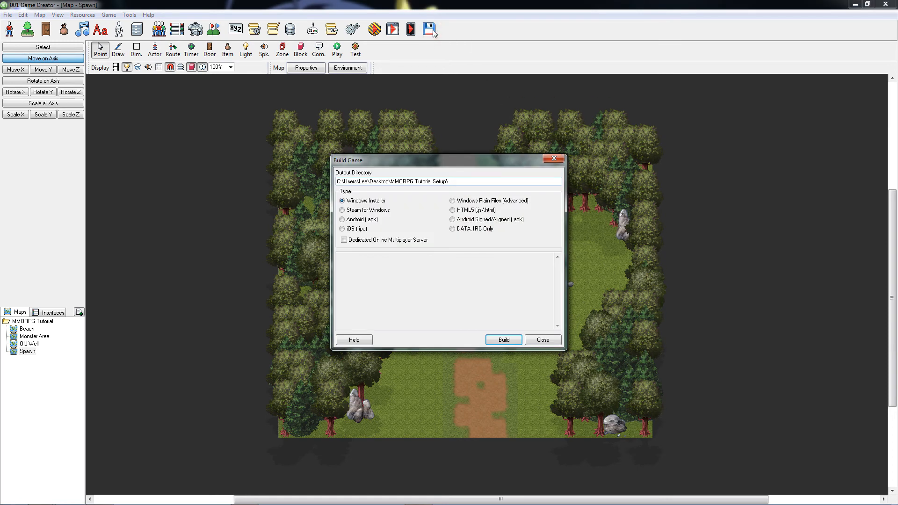
click(511, 344)
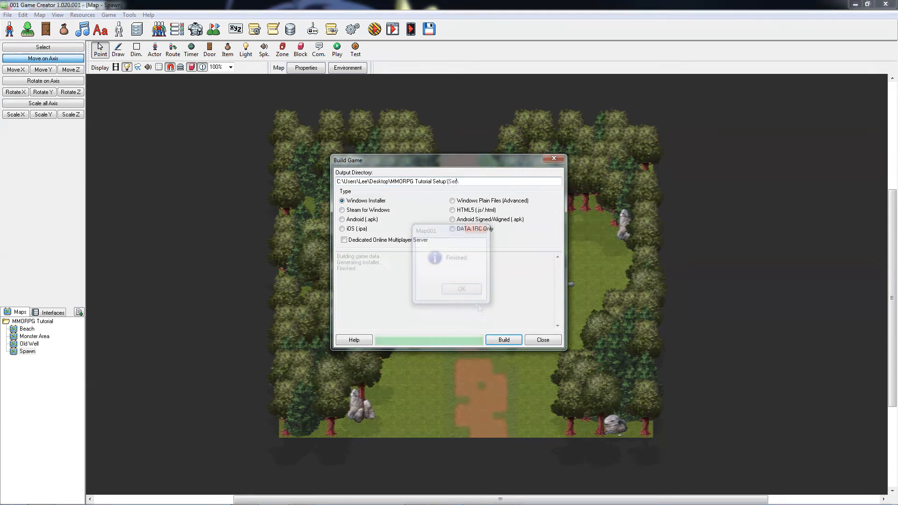
Build a Dedicated Online Multiplayer Server installer into the MMORPG Tutorial Setup [Server] folder.
text(ver)
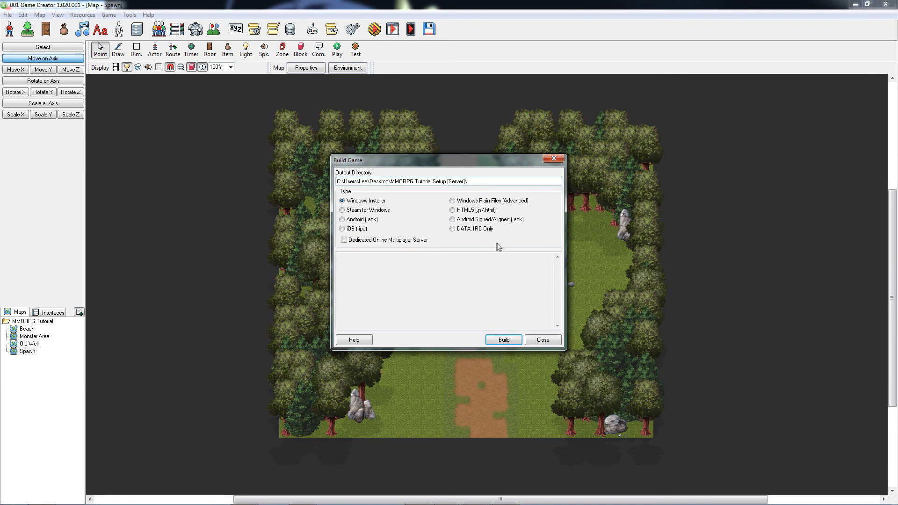
click(368, 242)
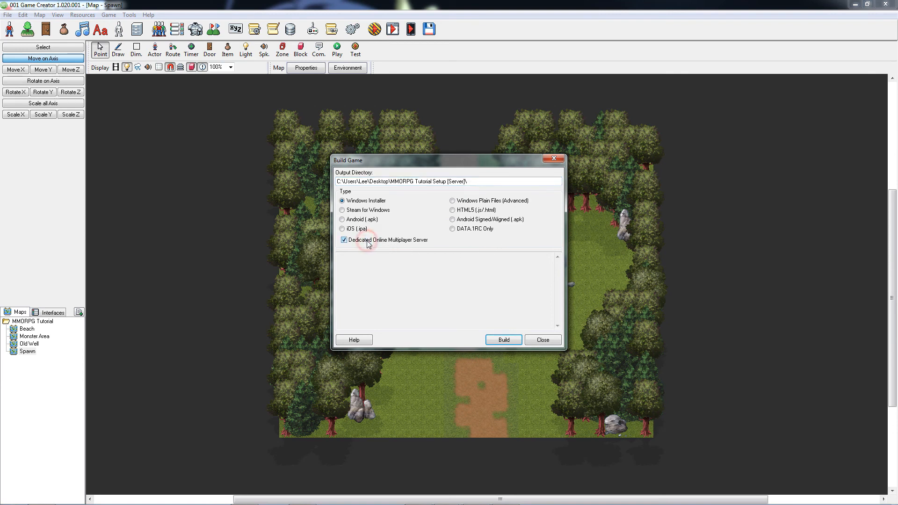
click(505, 342)
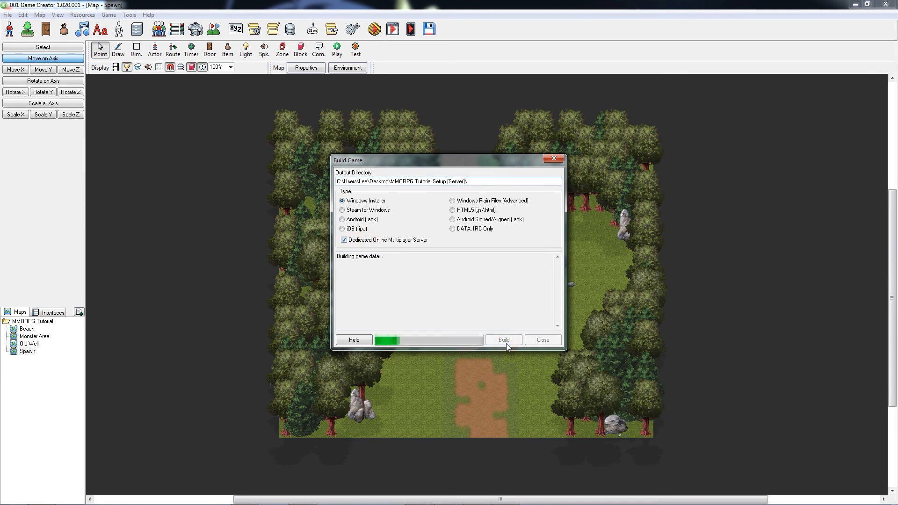